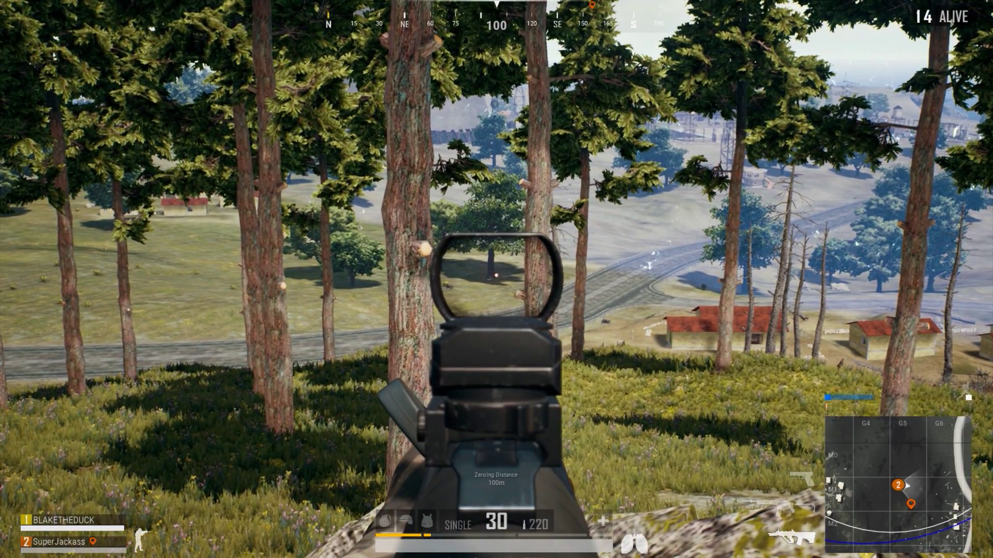
{"action": "left_click", "coordinate": [495, 275]}
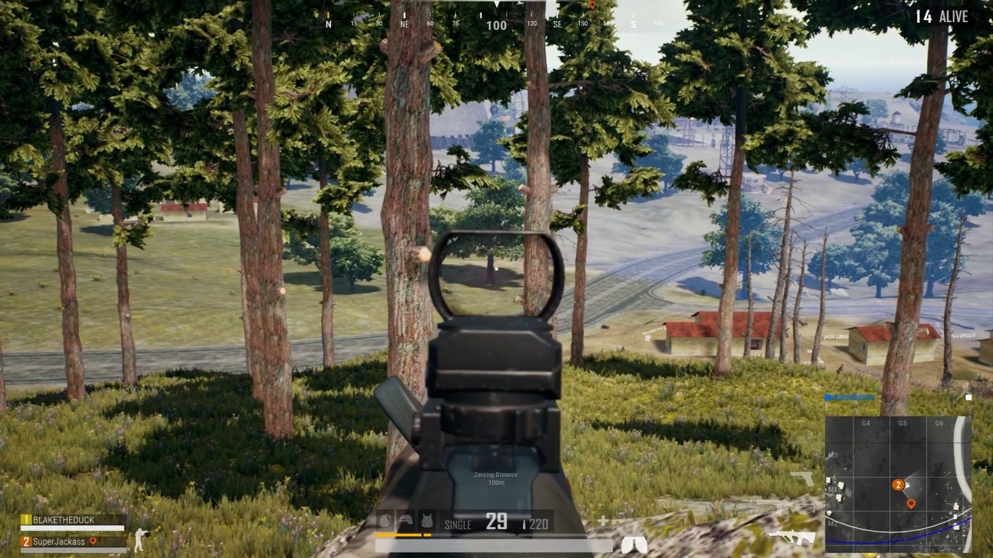
{"action": "left_click", "coordinate": [496, 275]}
{"action": "left_click", "coordinate": [496, 275]}
{"action": "left_click", "coordinate": [496, 275]}
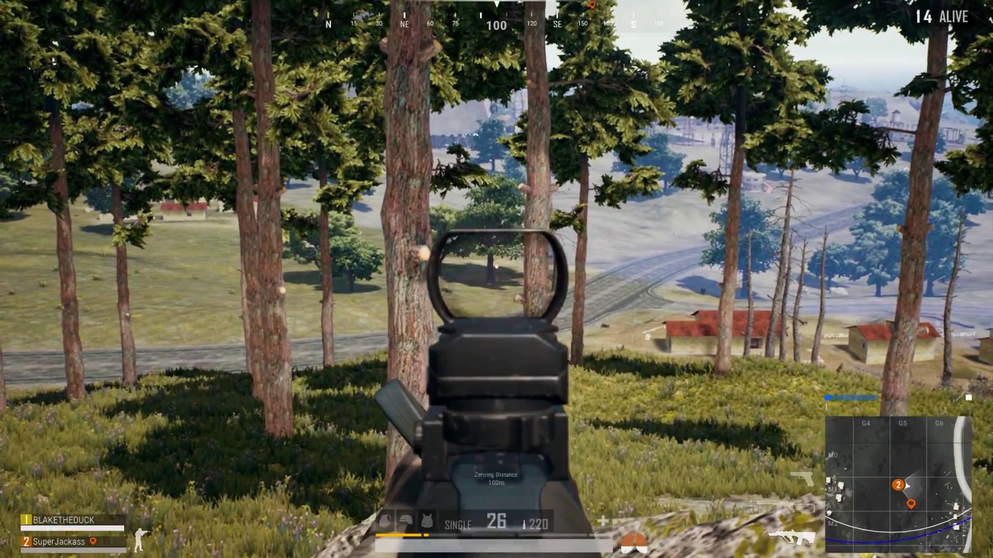
{"action": "left_click", "coordinate": [495, 275]}
{"action": "right_click", "coordinate": [496, 275]}
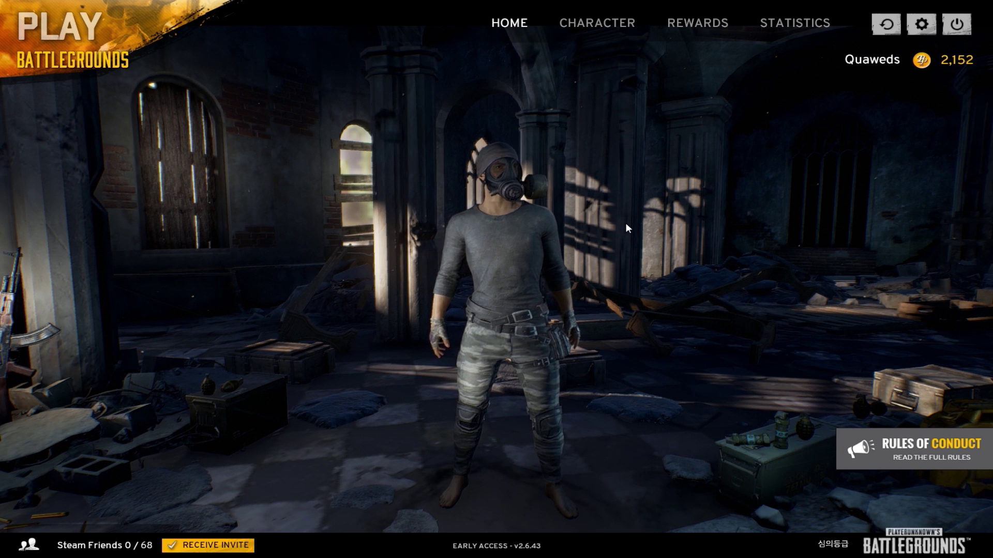
Step: Switch from the game to the Steam client by way of the desktop
{"action": "key", "text": "alt+Tab"}
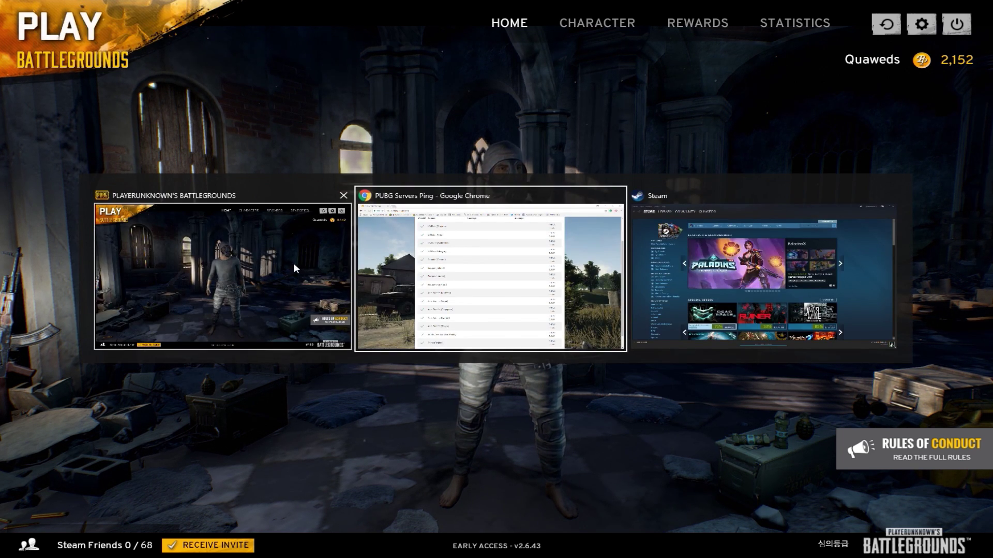
{"action": "left_click", "coordinate": [691, 276]}
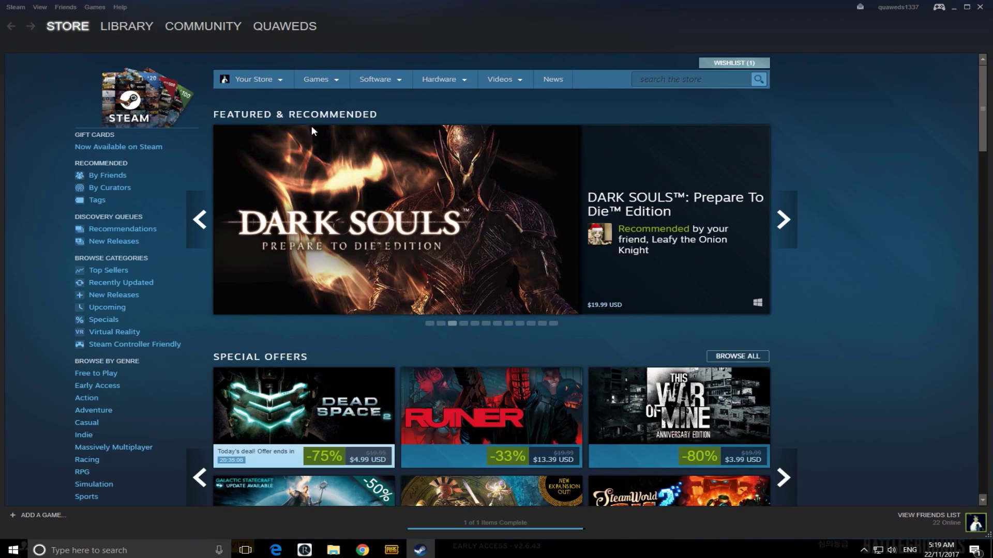
{"action": "key", "text": "super+d"}
{"action": "left_click_drag", "start_coordinate": [388, 120], "coordinate": [583, 261]}
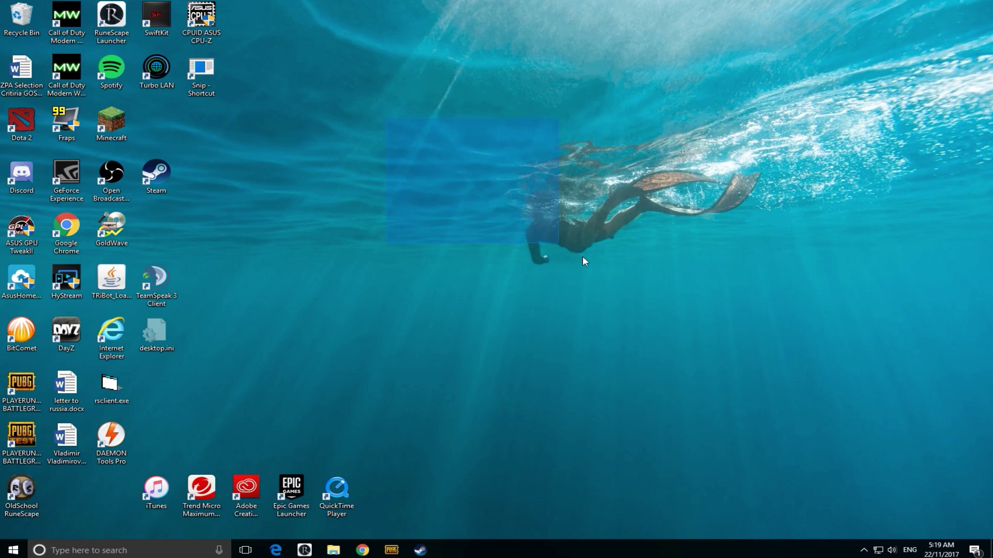
{"action": "double_click", "coordinate": [170, 170]}
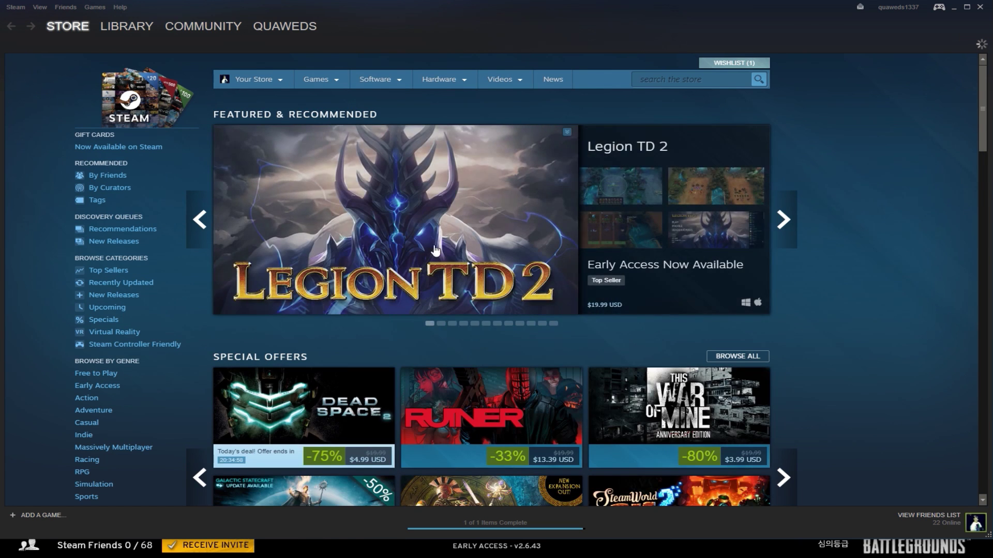
Step: In Steam's in-game settings, set the FPS counter to Top-left with high contrast color and save the settings
{"action": "left_click", "coordinate": [14, 8]}
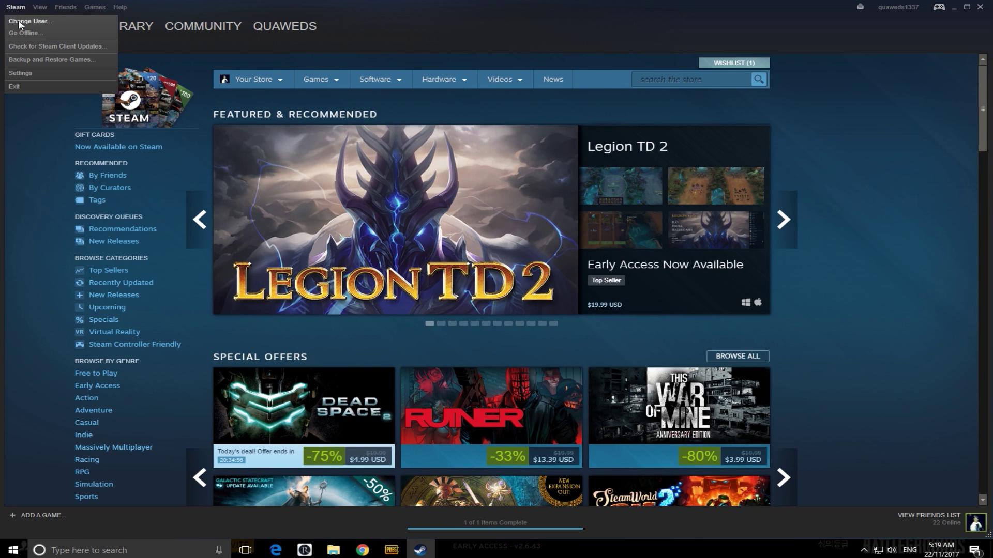
{"action": "left_click", "coordinate": [20, 73]}
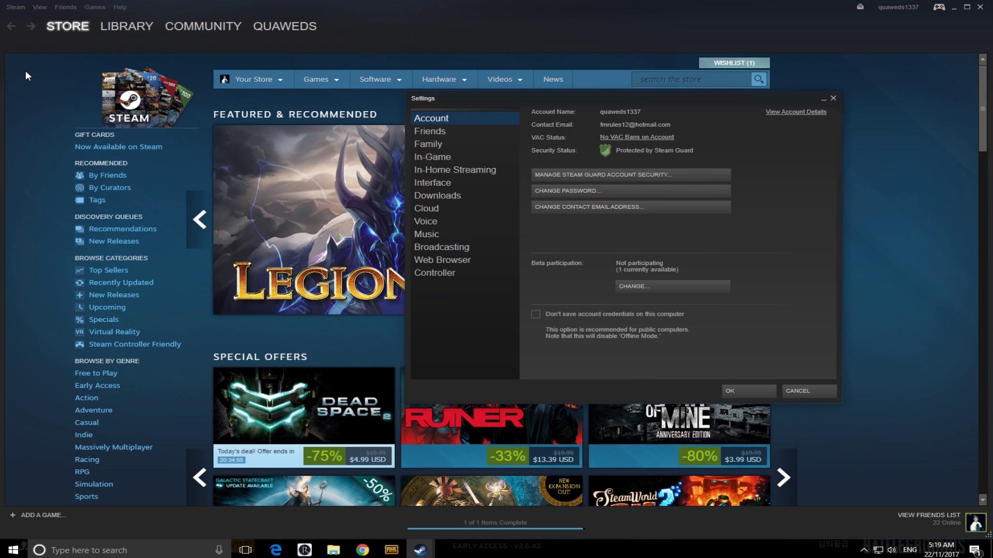
{"action": "left_click", "coordinate": [429, 156]}
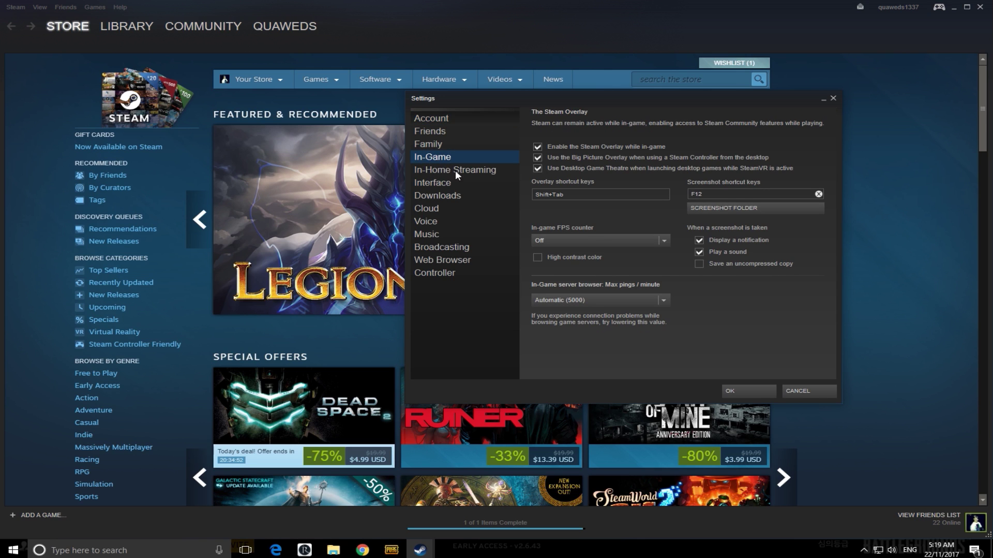
{"action": "left_click", "coordinate": [598, 242]}
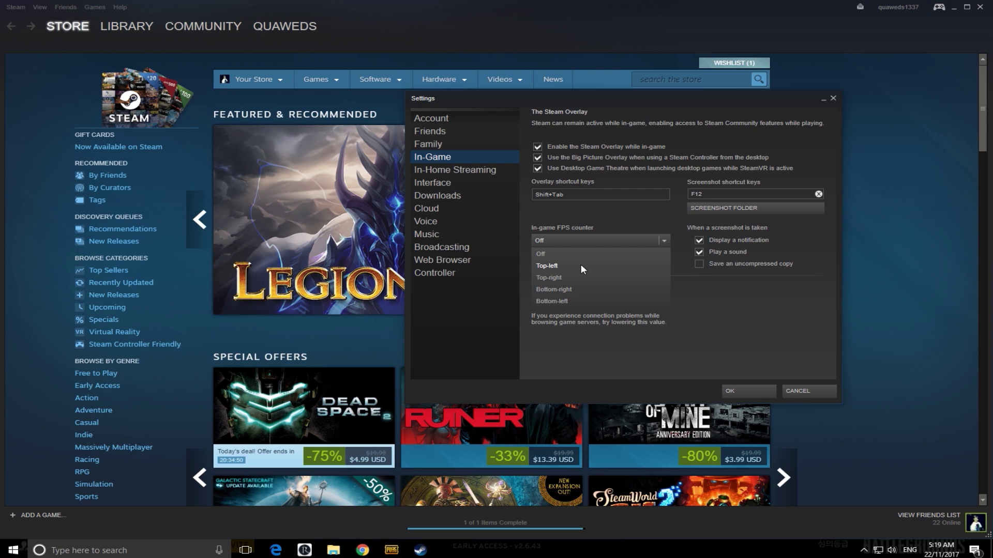
{"action": "left_click", "coordinate": [595, 223]}
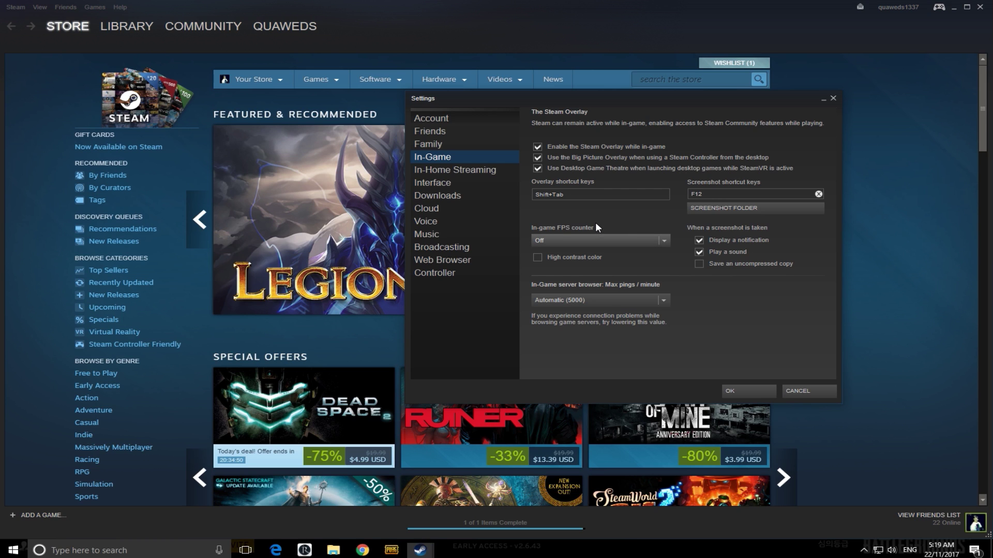
{"action": "left_click", "coordinate": [549, 236]}
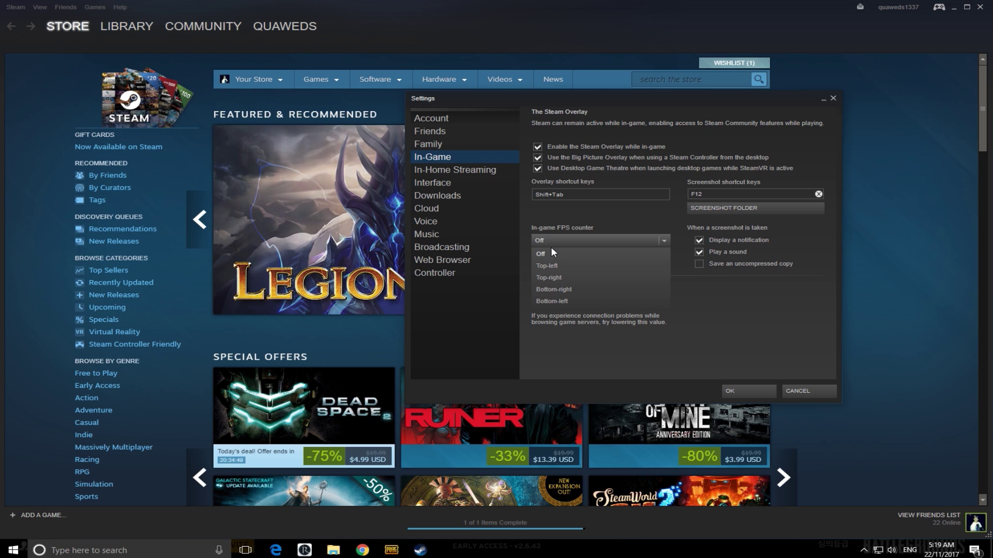
{"action": "left_click", "coordinate": [545, 265]}
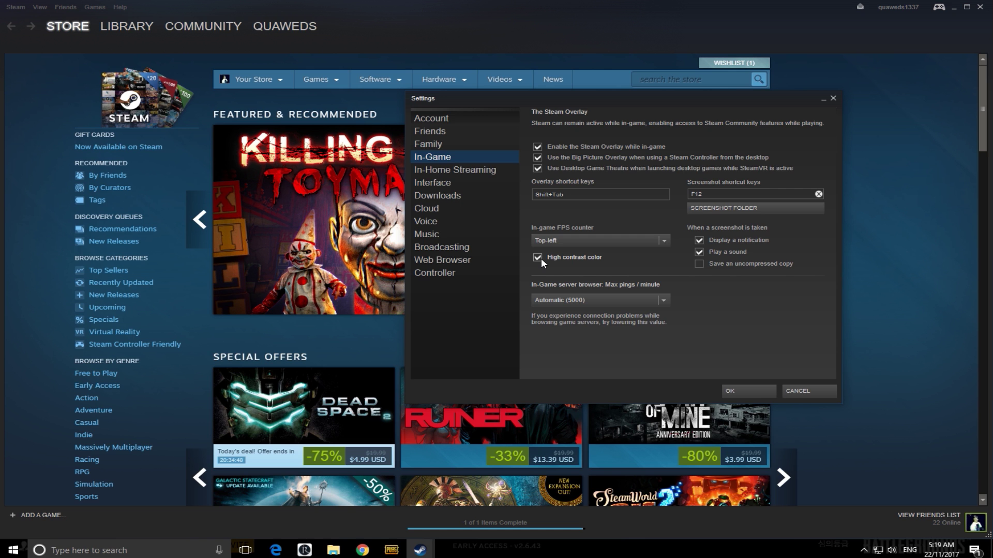
{"action": "left_click", "coordinate": [733, 389]}
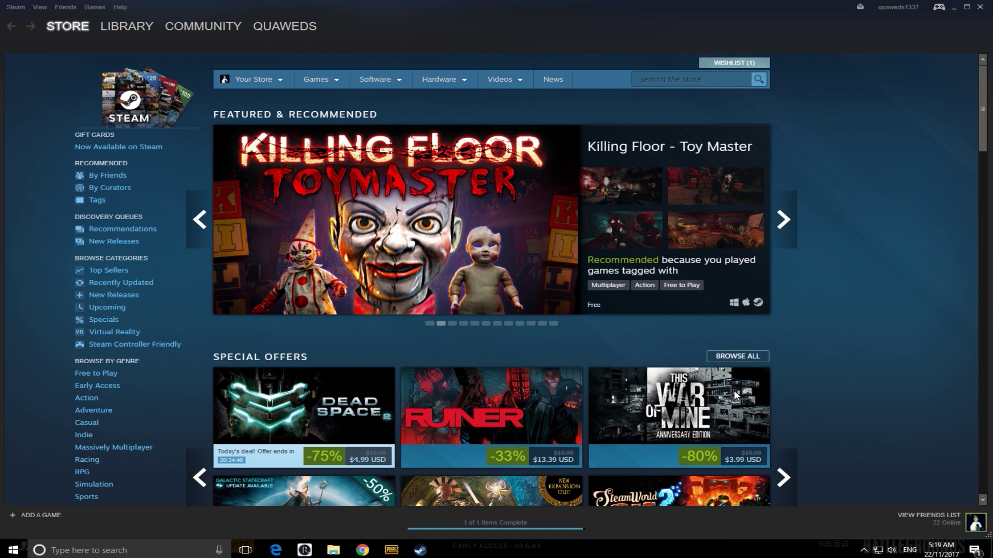
Step: Switch to PLAYERUNKNOWN'S BATTLEGROUNDS, close it and relaunch the game from the desktop
{"action": "left_click", "coordinate": [404, 551]}
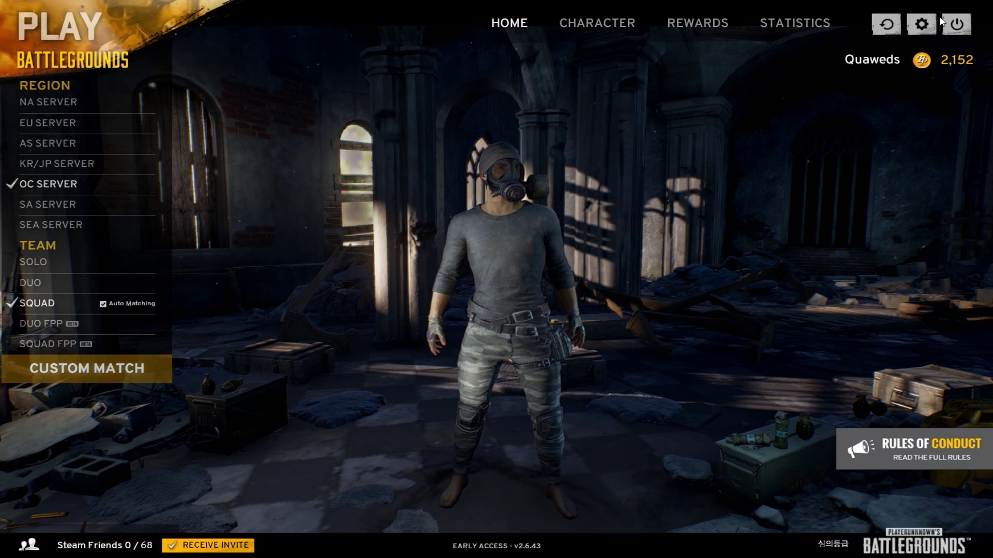
{"action": "key", "text": "alt+Tab"}
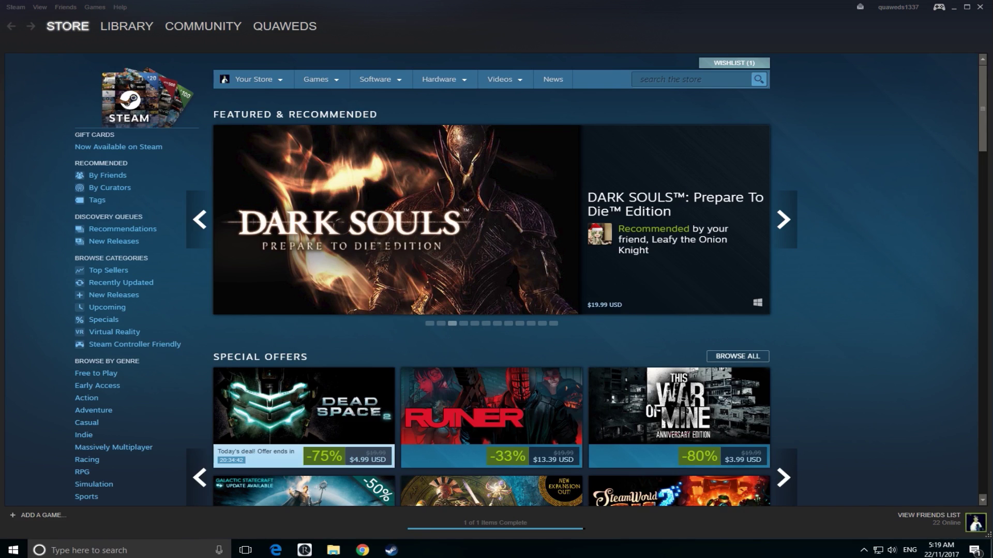
{"action": "key", "text": "super+d"}
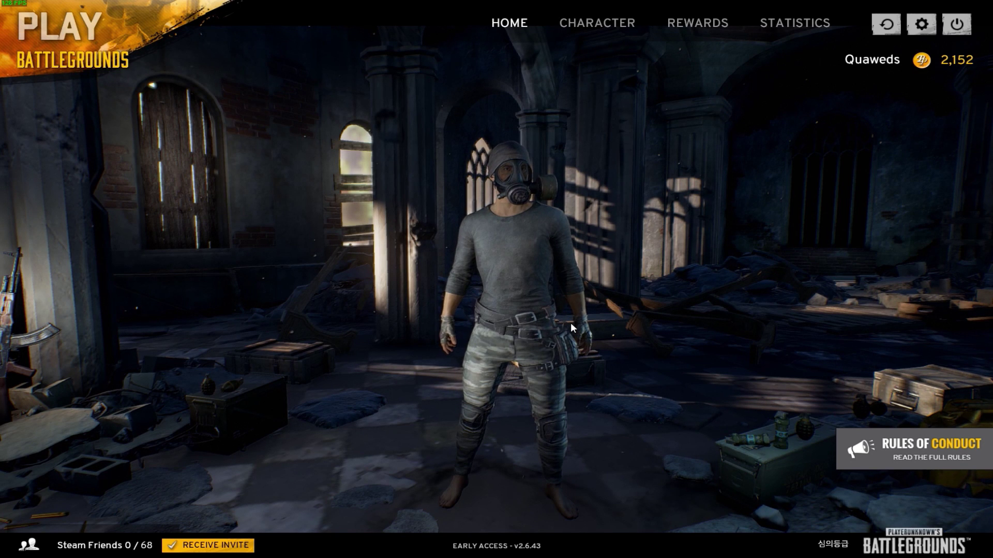
Step: Through the Steam overlay's in-game settings, set the FPS counter to Off, disable high contrast color and return to the game
{"action": "key", "text": "shift+Tab"}
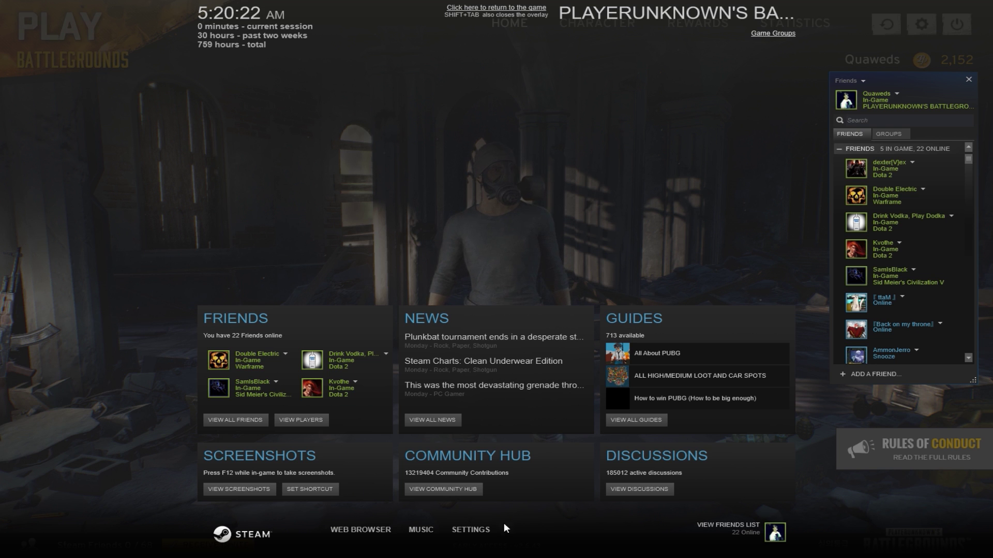
{"action": "left_click", "coordinate": [470, 530]}
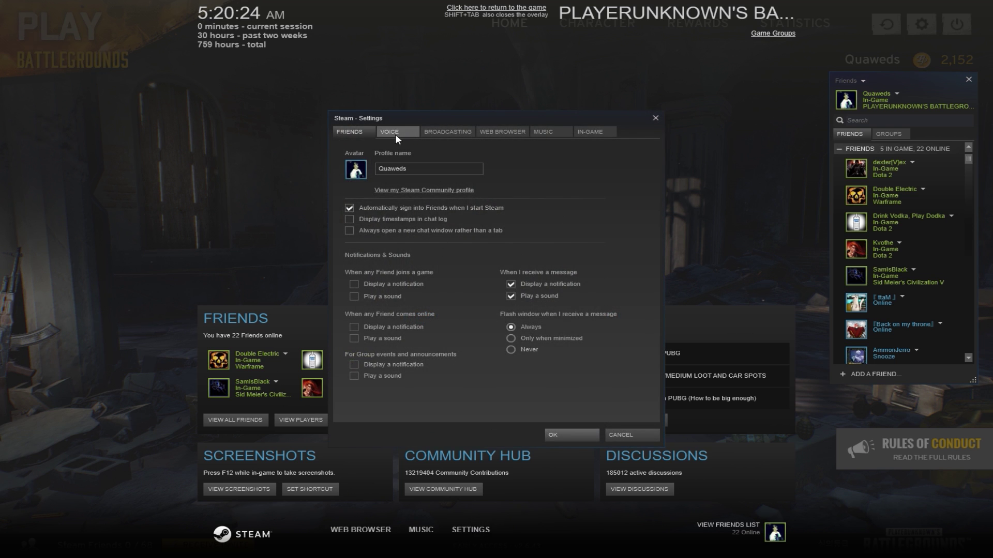
{"action": "left_click", "coordinate": [594, 133]}
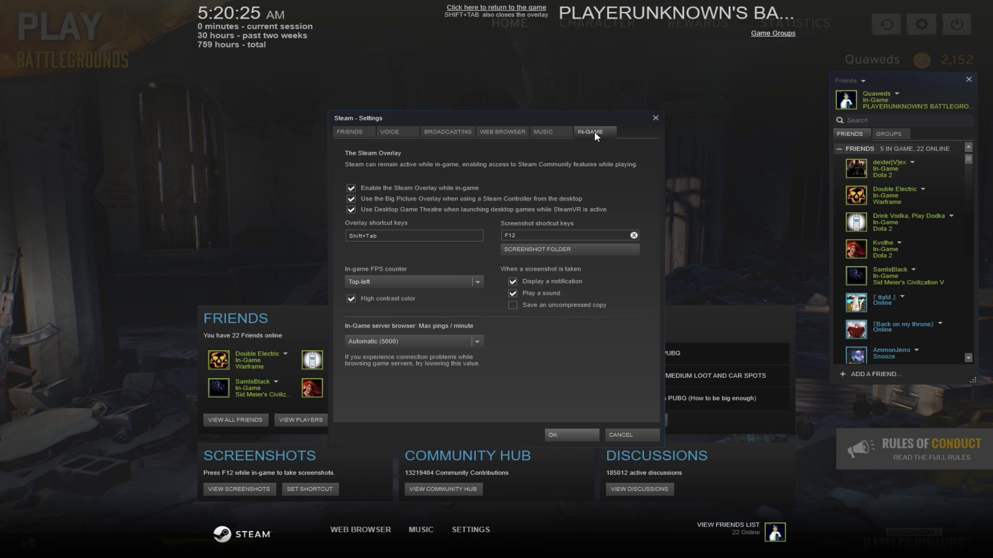
{"action": "left_click", "coordinate": [442, 283]}
{"action": "left_click", "coordinate": [389, 298]}
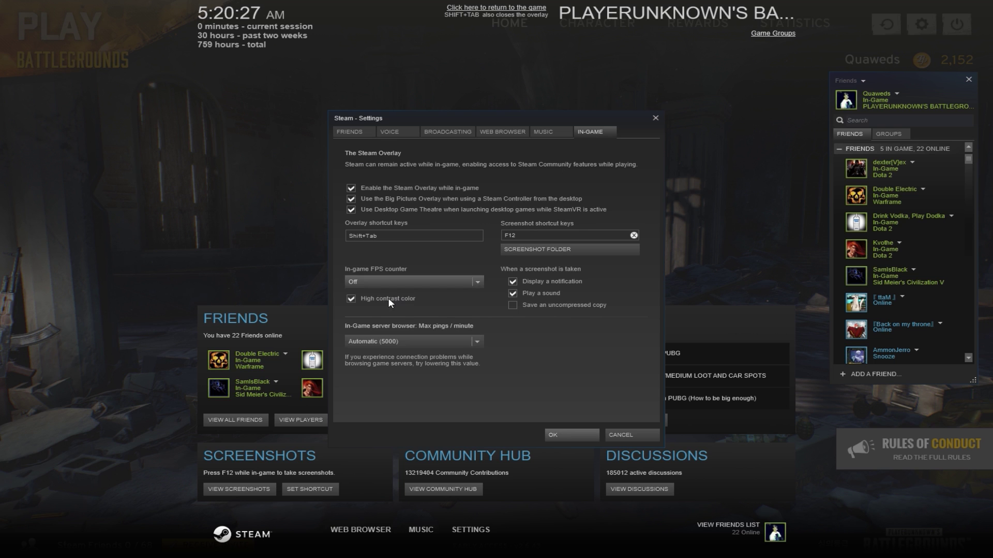
{"action": "left_click", "coordinate": [572, 435]}
{"action": "key", "text": "shift+Tab"}
Step: Reopen the overlay's in-game settings, set the FPS counter to Top-left, save and return to the game
{"action": "key", "text": "shift+Tab"}
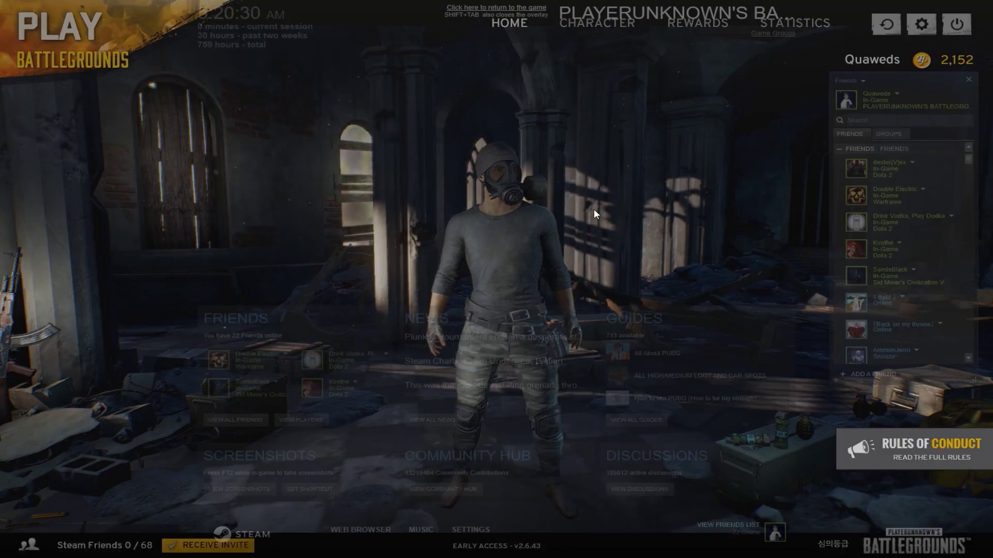
{"action": "left_click", "coordinate": [471, 530]}
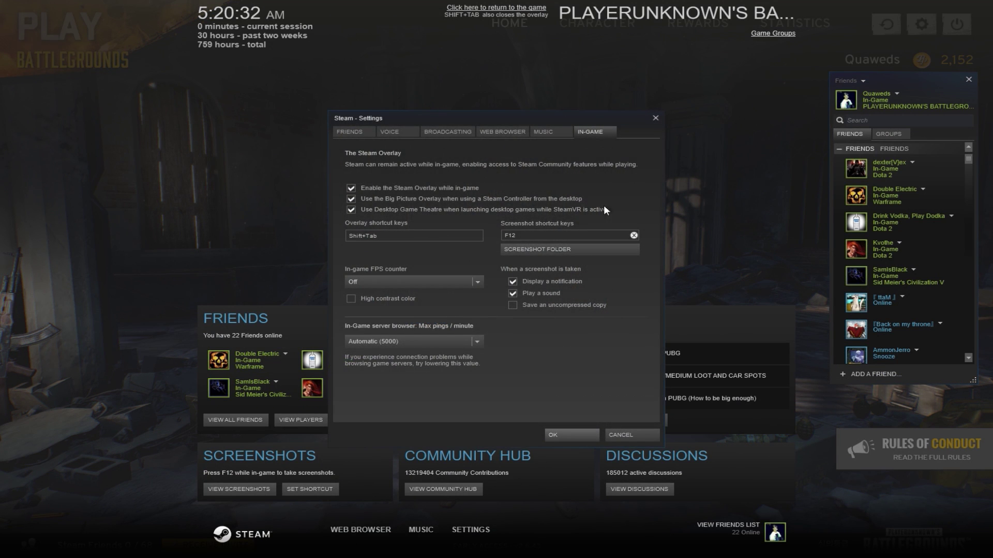
{"action": "left_click", "coordinate": [417, 282]}
{"action": "left_click", "coordinate": [370, 307]}
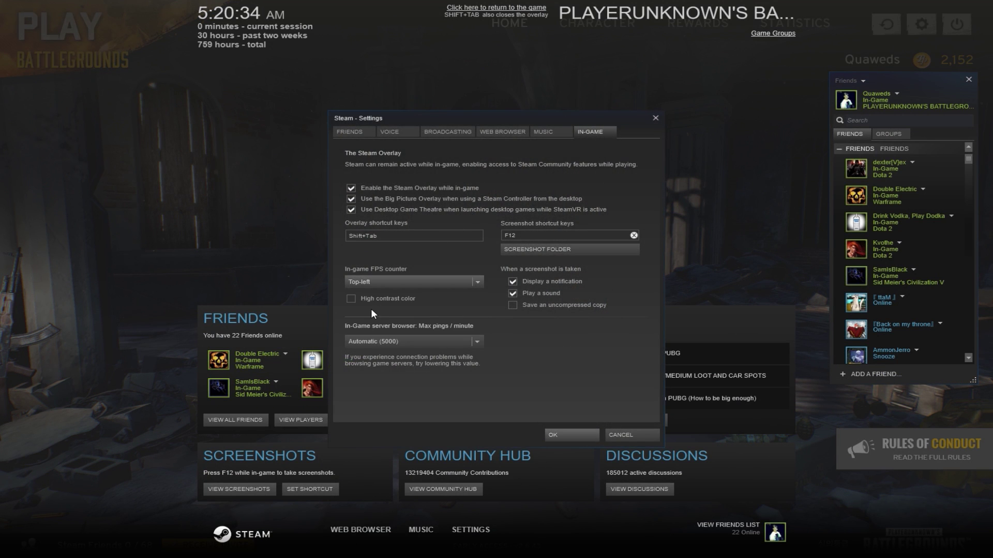
{"action": "left_click", "coordinate": [582, 435]}
{"action": "key", "text": "shift+Tab"}
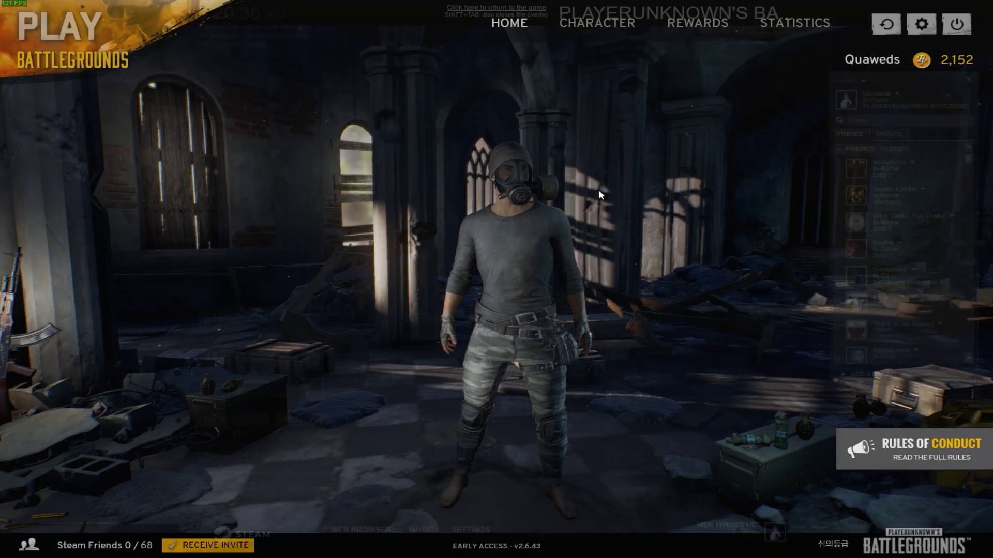
Step: Set the overlay's FPS counter to Bottom-right with high contrast color enabled, save and return to the game
{"action": "mouse_move", "coordinate": [23, 12]}
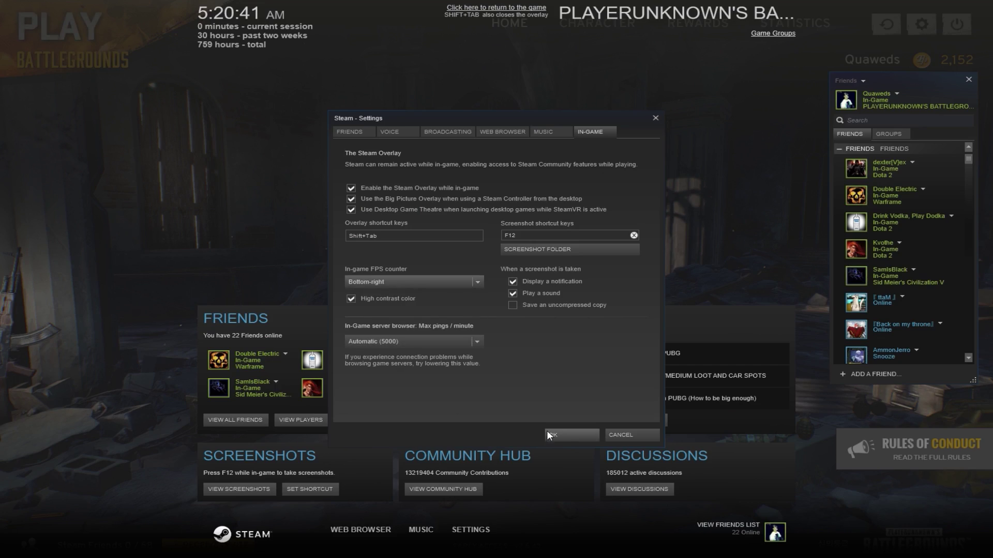
{"action": "left_click", "coordinate": [562, 438]}
{"action": "key", "text": "shift+Tab"}
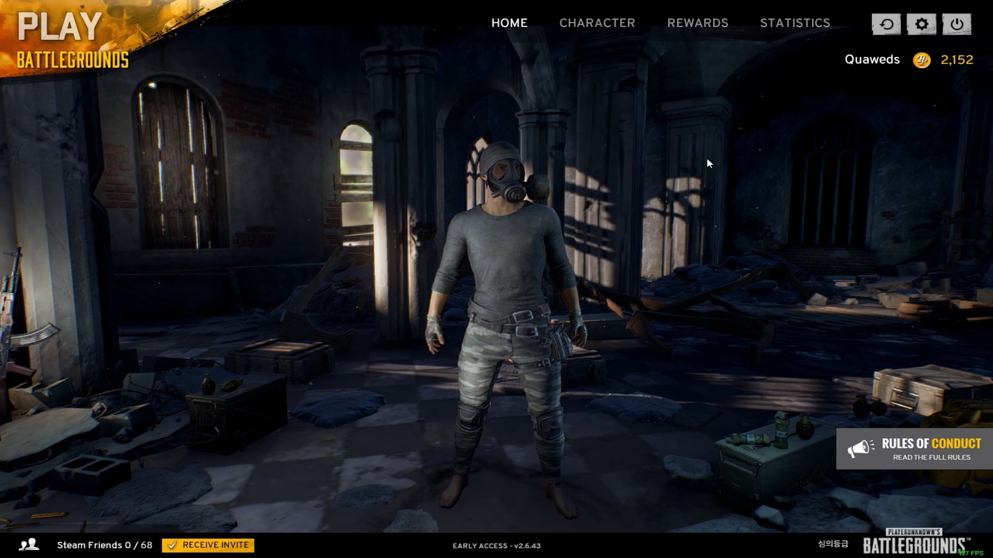
Step: Switch to the PUBG Servers Ping page in Chrome and measure the ping to all checked servers
{"action": "key", "text": "alt+Tab"}
{"action": "left_click", "coordinate": [701, 308]}
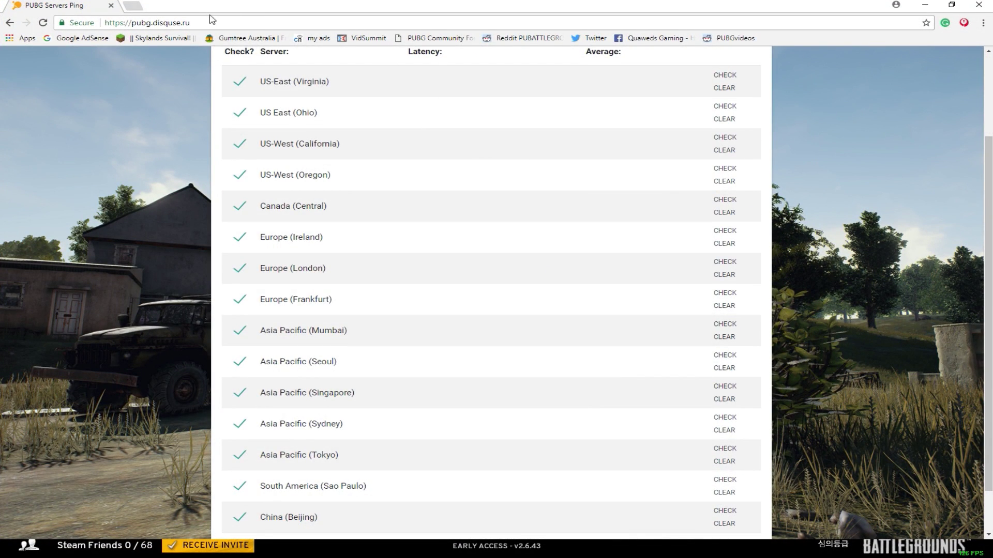
{"action": "scroll", "coordinate": [167, 190], "scroll_direction": "up", "scroll_amount": 3}
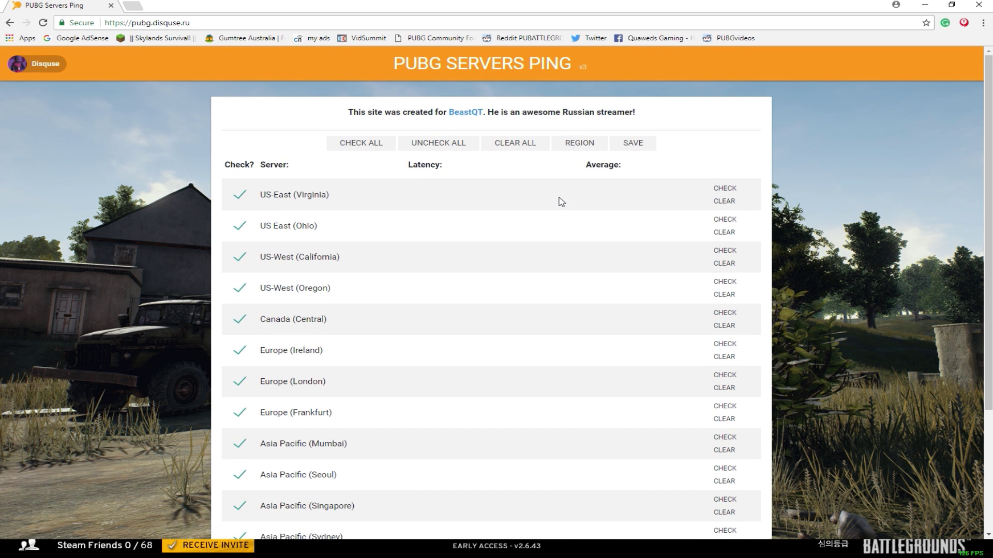
{"action": "scroll", "coordinate": [425, 155], "scroll_direction": "down", "scroll_amount": 3}
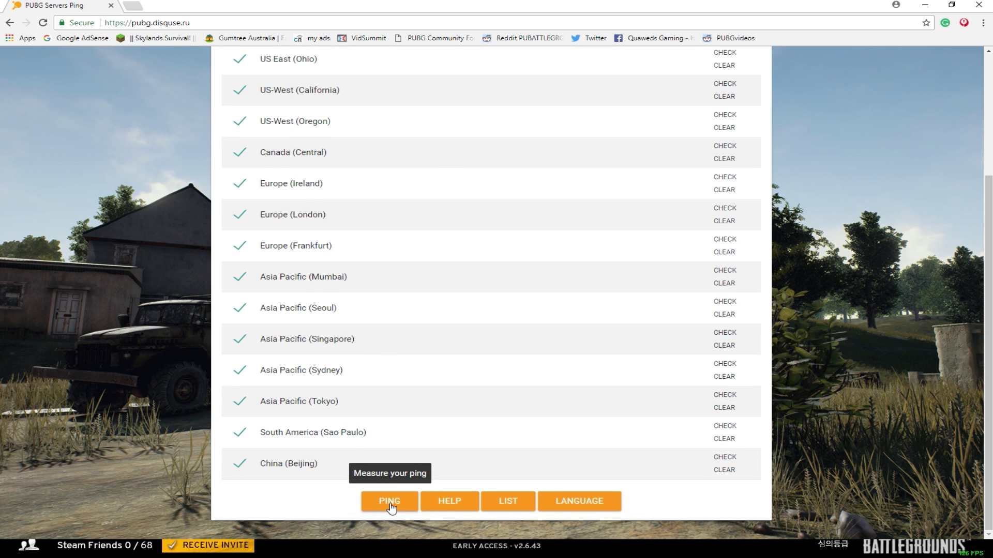
{"action": "left_click", "coordinate": [390, 504]}
Step: Review the latency and average ping measured for each server region in the list
{"action": "scroll", "coordinate": [534, 361], "scroll_direction": "up", "scroll_amount": 2}
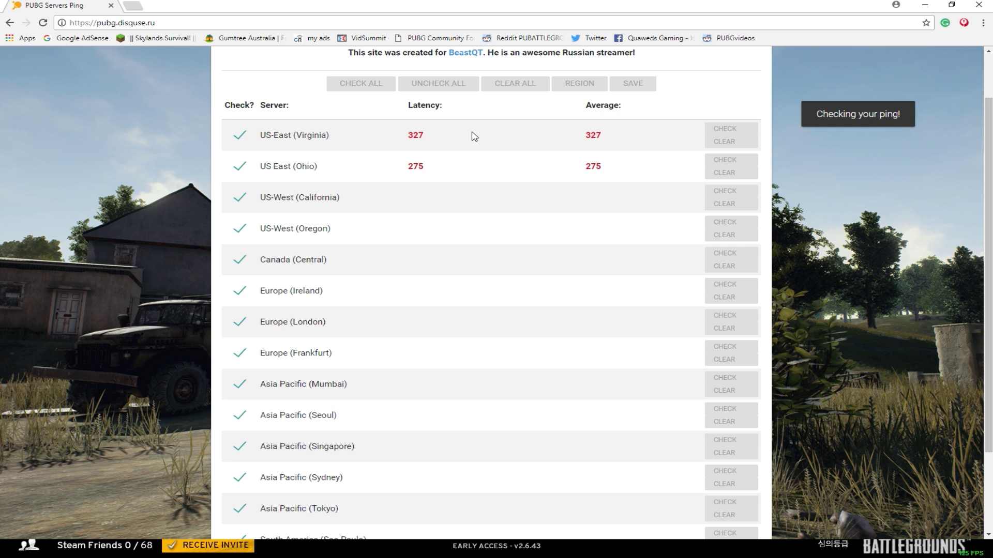
{"action": "scroll", "coordinate": [474, 150], "scroll_direction": "down", "scroll_amount": 1}
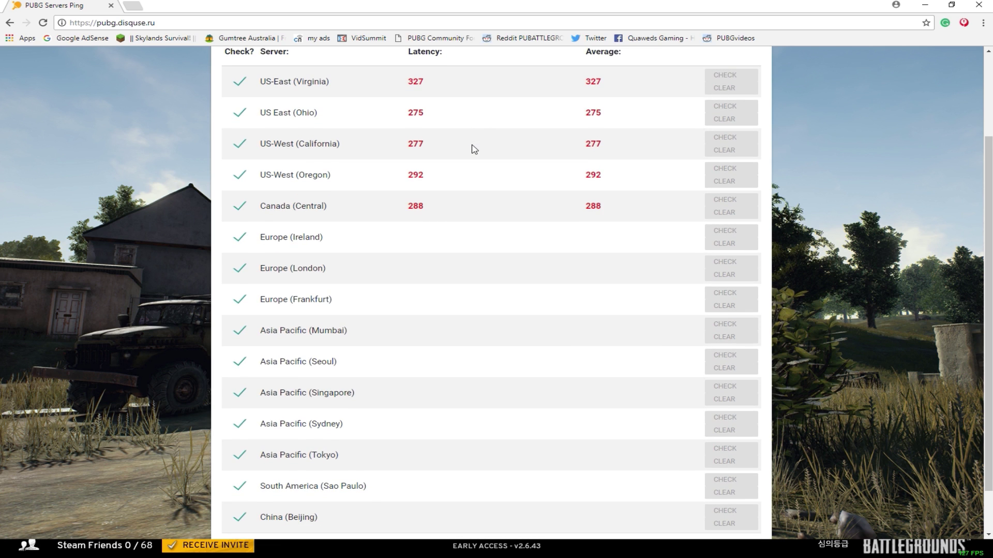
{"action": "scroll", "coordinate": [479, 174], "scroll_direction": "down", "scroll_amount": 1}
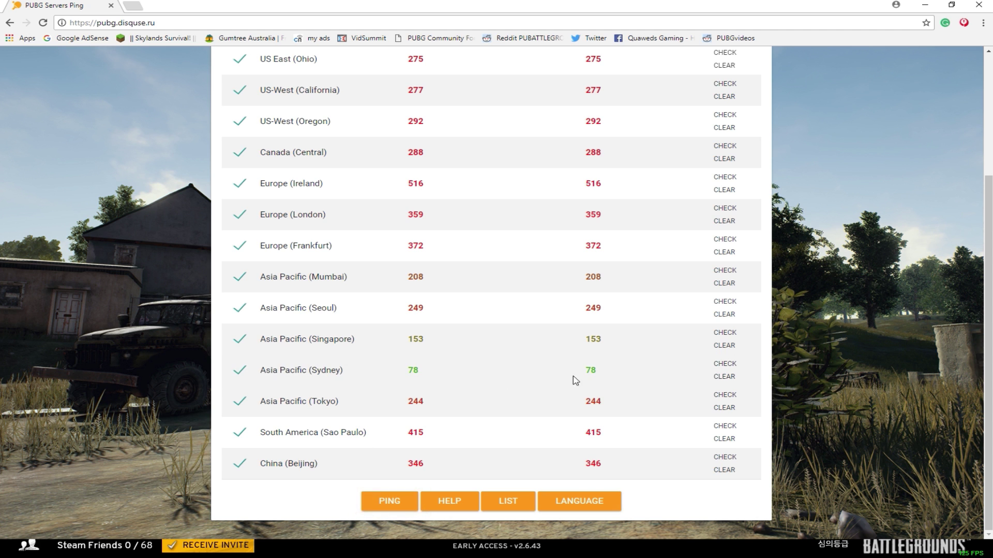
{"action": "scroll", "coordinate": [552, 365], "scroll_direction": "up", "scroll_amount": 2}
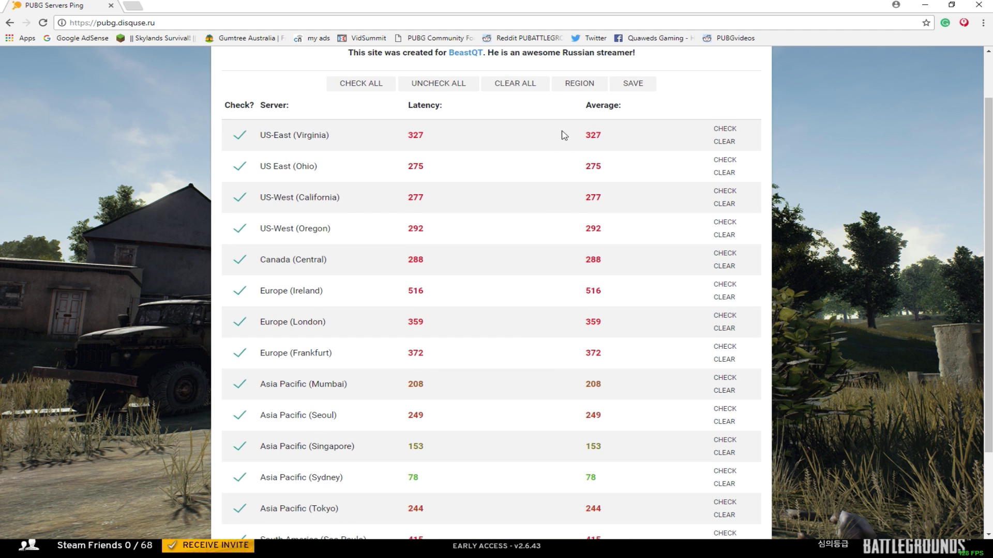
Step: Switch from the ping page back to PLAYERUNKNOWN'S BATTLEGROUNDS and open the game's settings
{"action": "scroll", "coordinate": [523, 366], "scroll_direction": "down", "scroll_amount": 2}
{"action": "key", "text": "alt+Tab"}
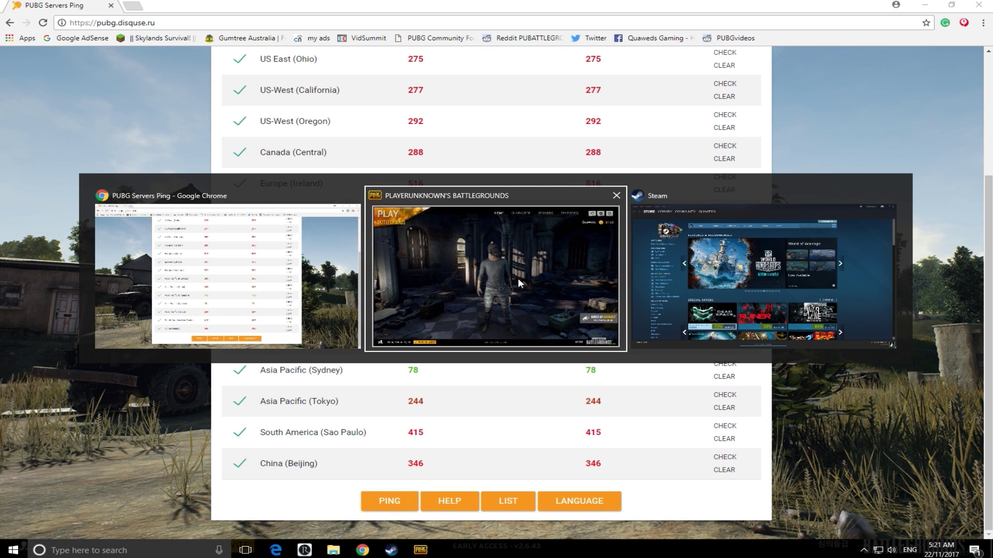
{"action": "left_click", "coordinate": [517, 279]}
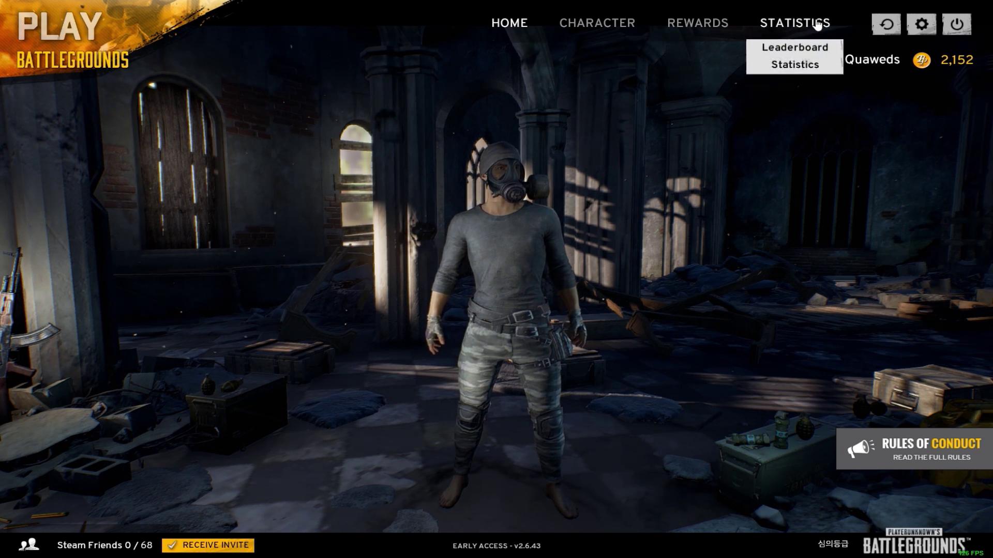
{"action": "left_click", "coordinate": [919, 26]}
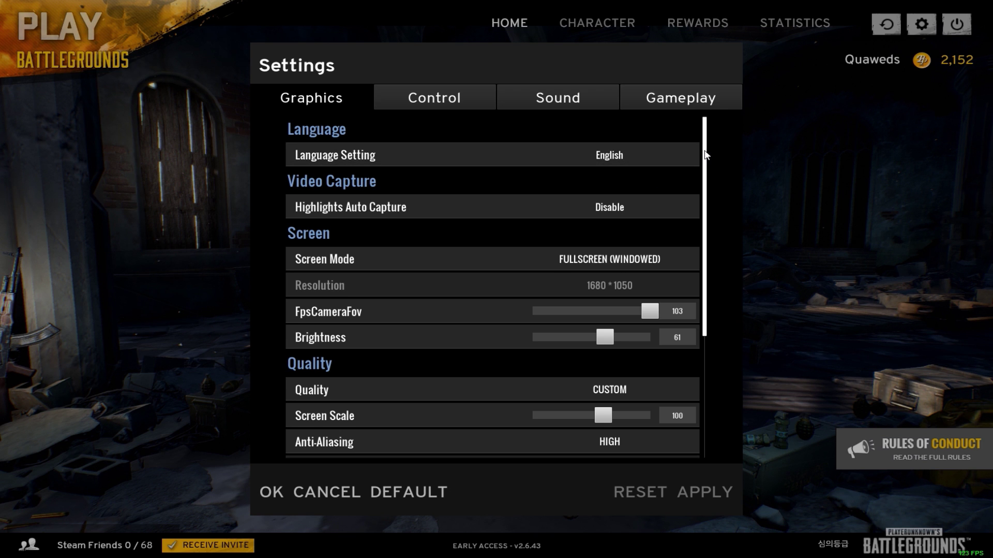
Step: Set Inventory screen character render to Off in the Gameplay settings
{"action": "left_click", "coordinate": [650, 98]}
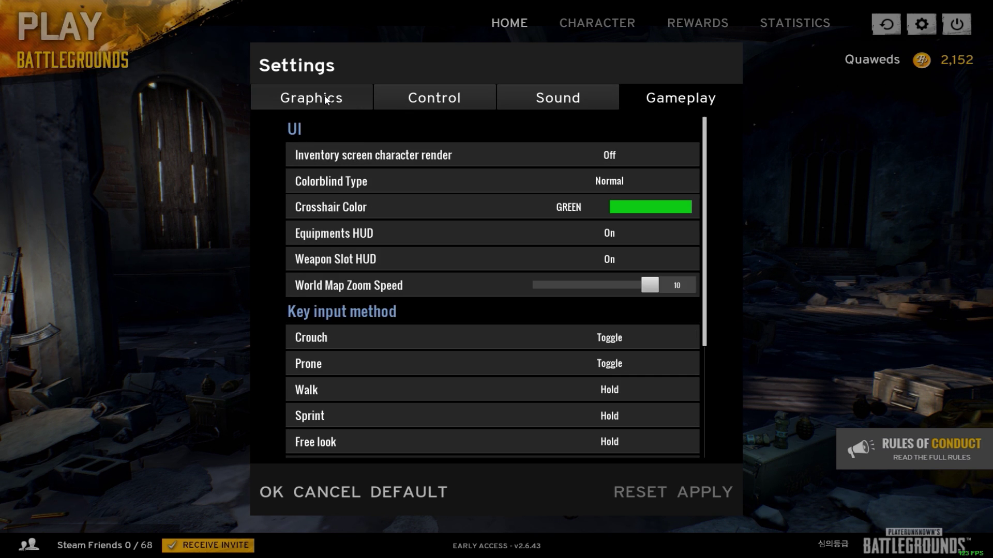
{"action": "left_click", "coordinate": [609, 155]}
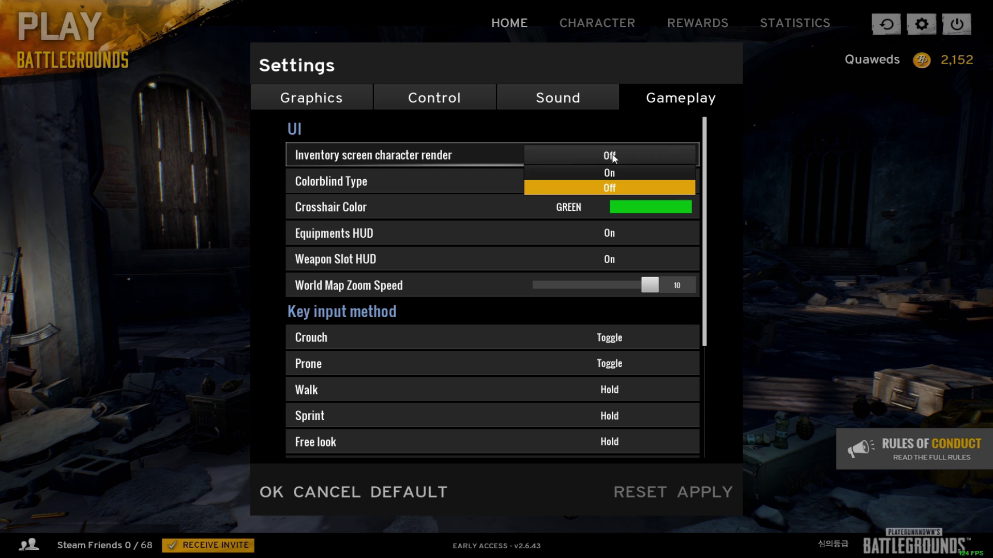
{"action": "left_click", "coordinate": [609, 187]}
Step: Examine the Graphics settings, especially the quality options from Anti-Aliasing to V-Sync, and close the settings with OK
{"action": "left_click", "coordinate": [357, 104]}
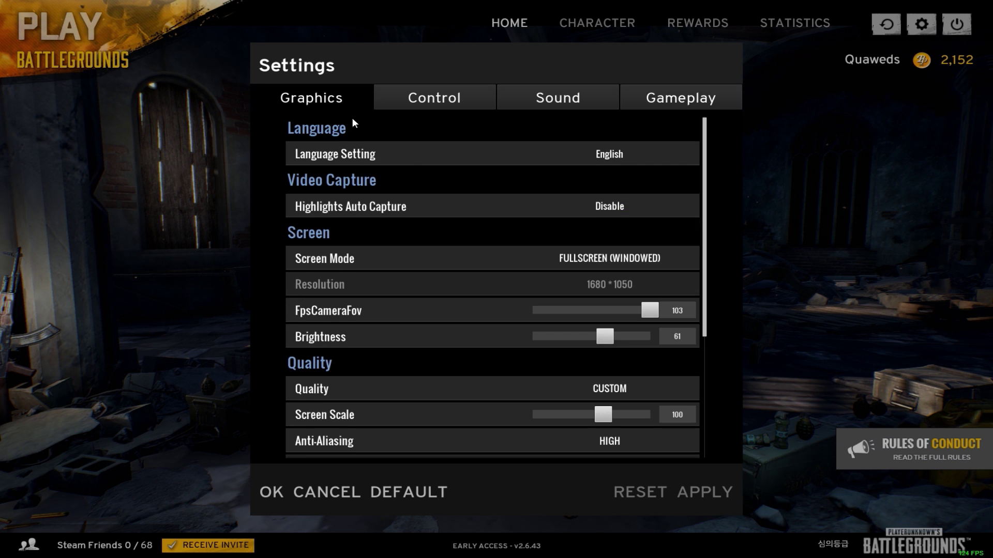
{"action": "scroll", "coordinate": [558, 212], "scroll_direction": "down", "scroll_amount": 4}
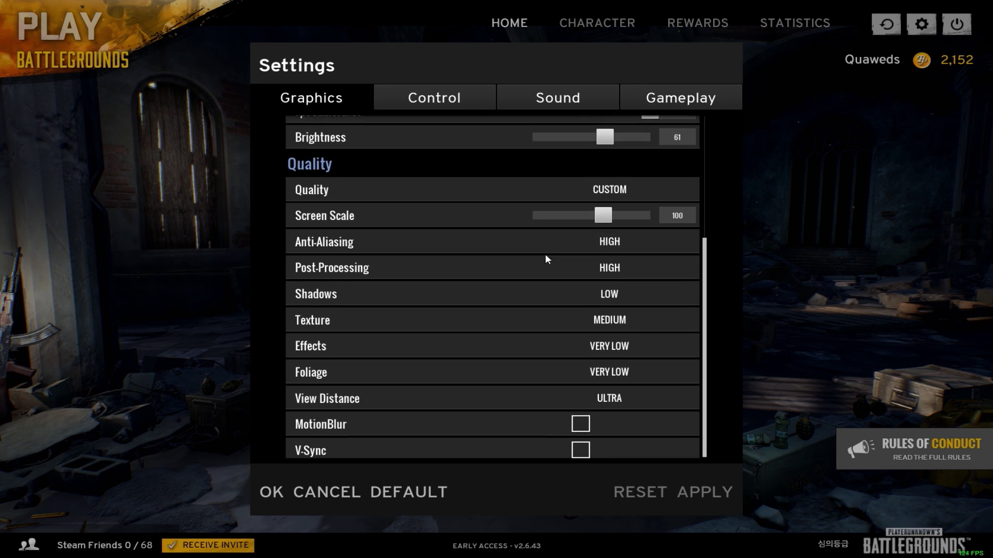
{"action": "left_click", "coordinate": [590, 229]}
{"action": "left_click", "coordinate": [591, 241]}
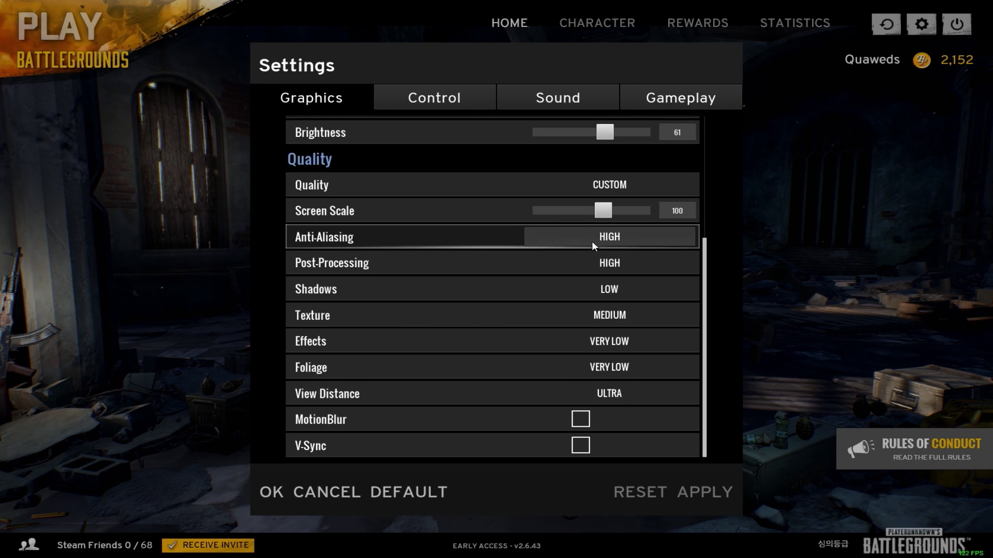
{"action": "left_click", "coordinate": [590, 258]}
{"action": "left_click", "coordinate": [588, 261]}
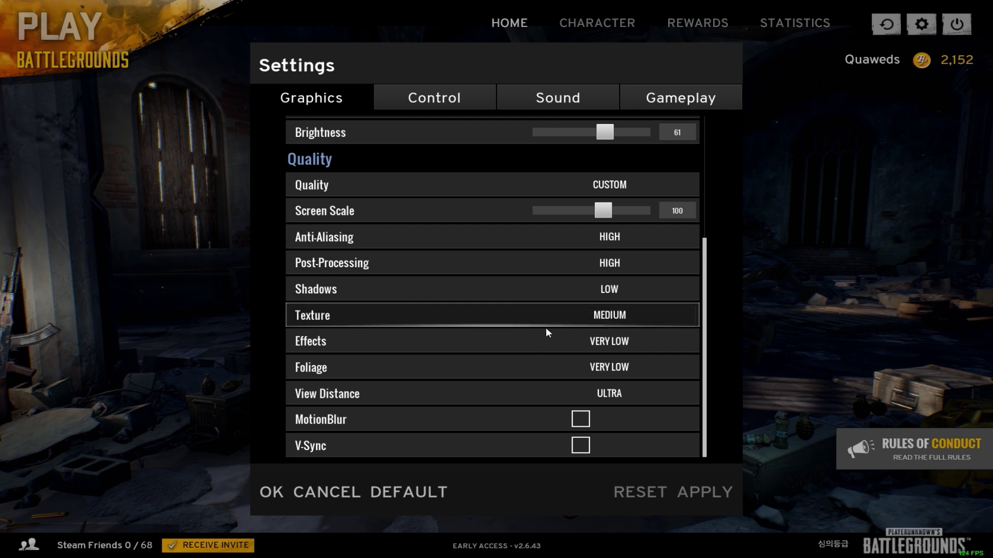
{"action": "left_click", "coordinate": [570, 364]}
{"action": "left_click", "coordinate": [571, 345]}
{"action": "left_click", "coordinate": [571, 347]}
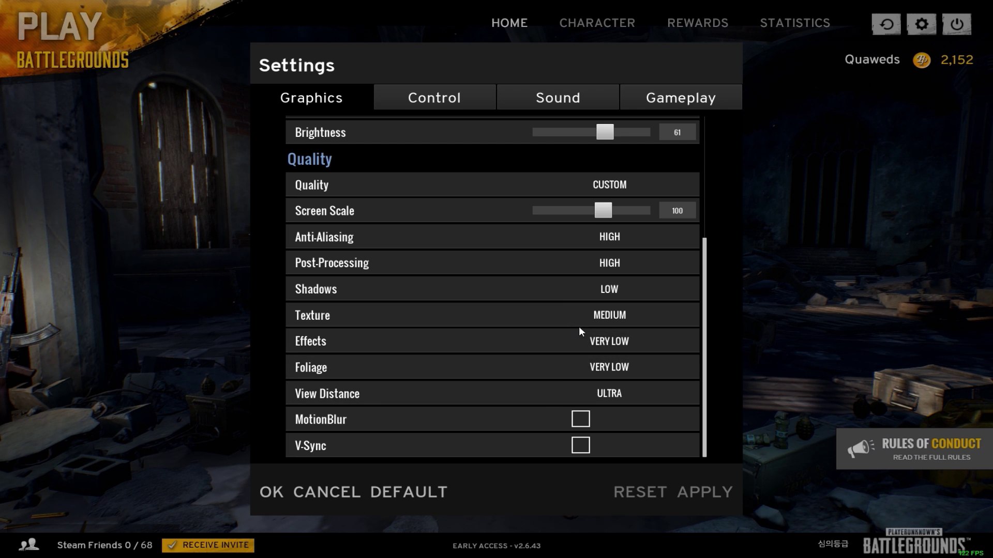
{"action": "scroll", "coordinate": [591, 268], "scroll_direction": "up", "scroll_amount": 3}
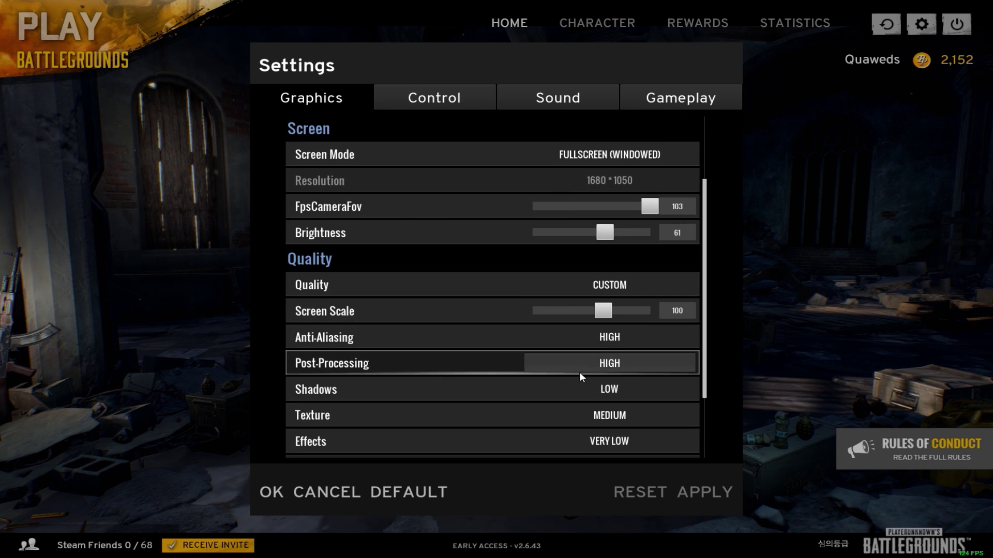
{"action": "scroll", "coordinate": [581, 373], "scroll_direction": "down", "scroll_amount": 1}
{"action": "scroll", "coordinate": [525, 380], "scroll_direction": "down", "scroll_amount": 1}
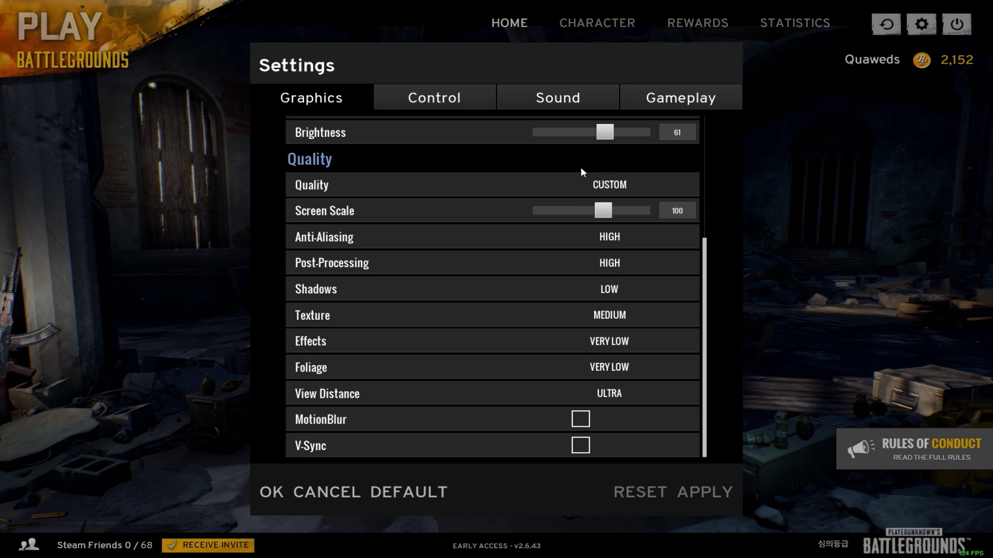
{"action": "left_click", "coordinate": [265, 492]}
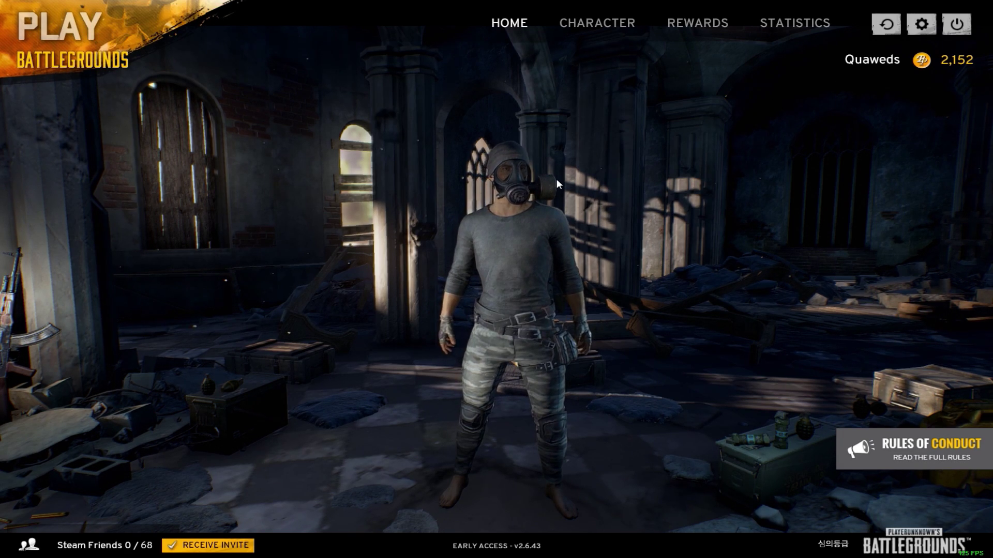